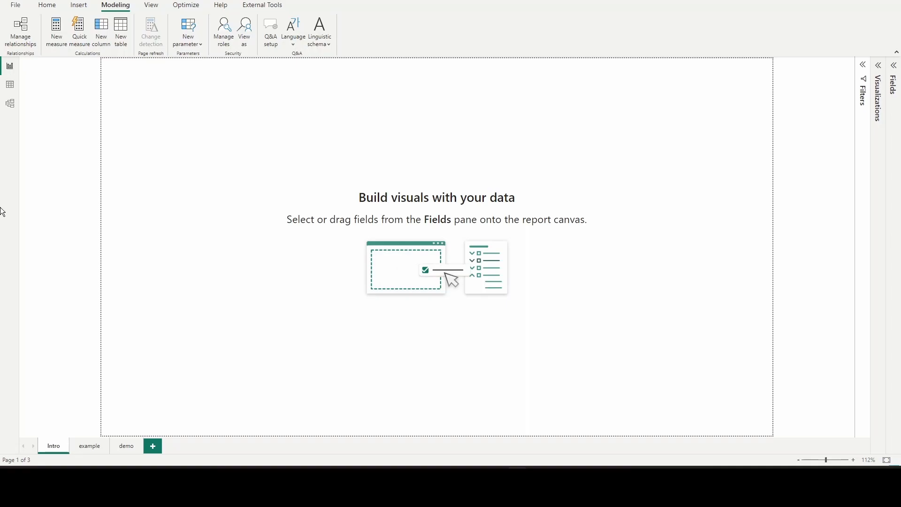
Check in the global preview feature options that Field parameters is enabled, and accept the options
click(17, 6)
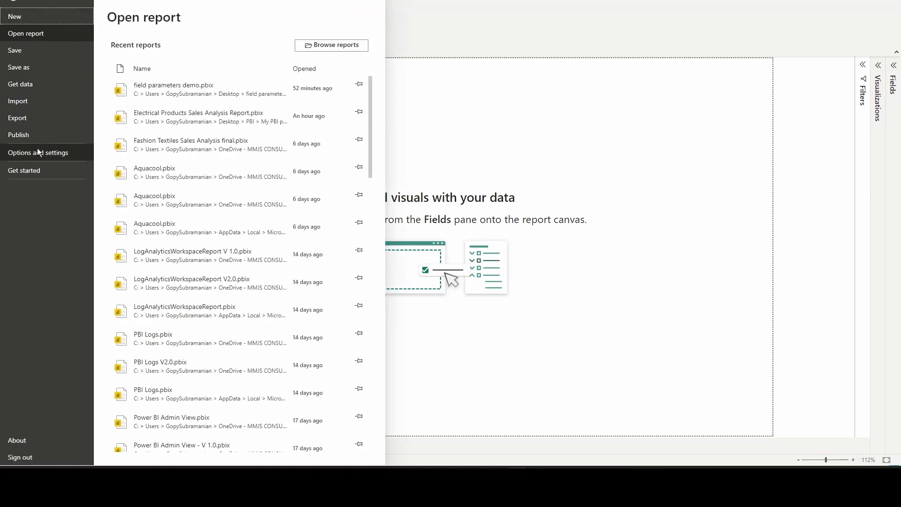
click(38, 151)
click(156, 47)
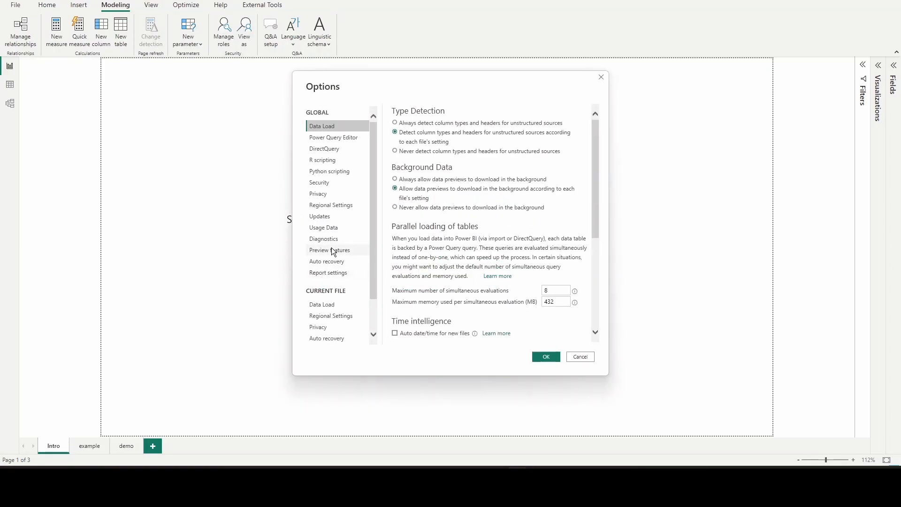
click(331, 249)
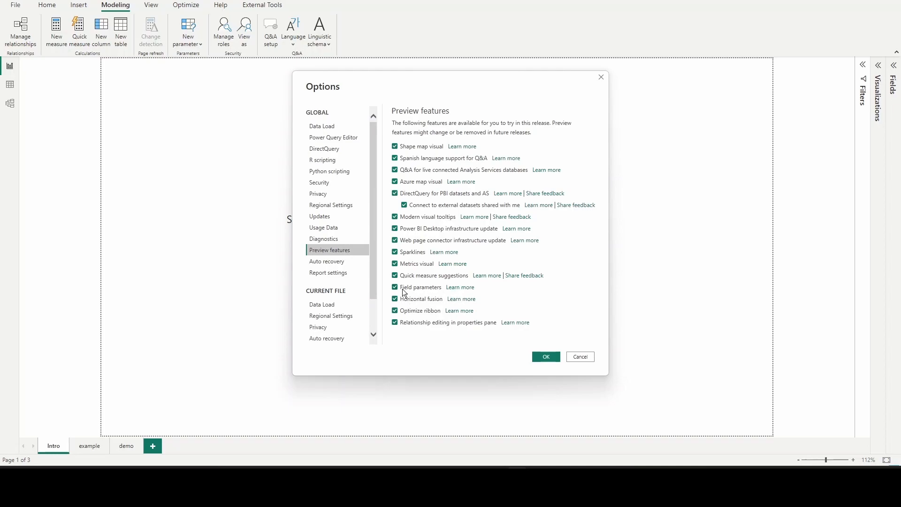
click(546, 354)
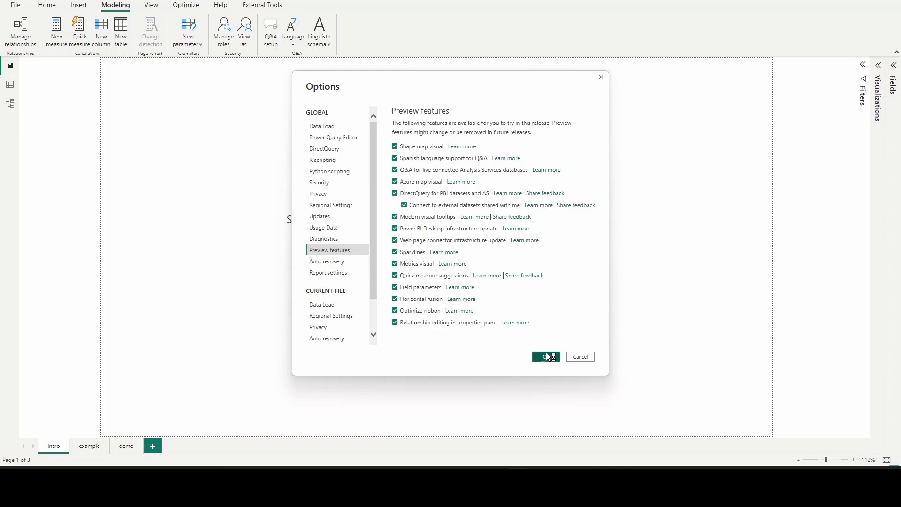
click(530, 254)
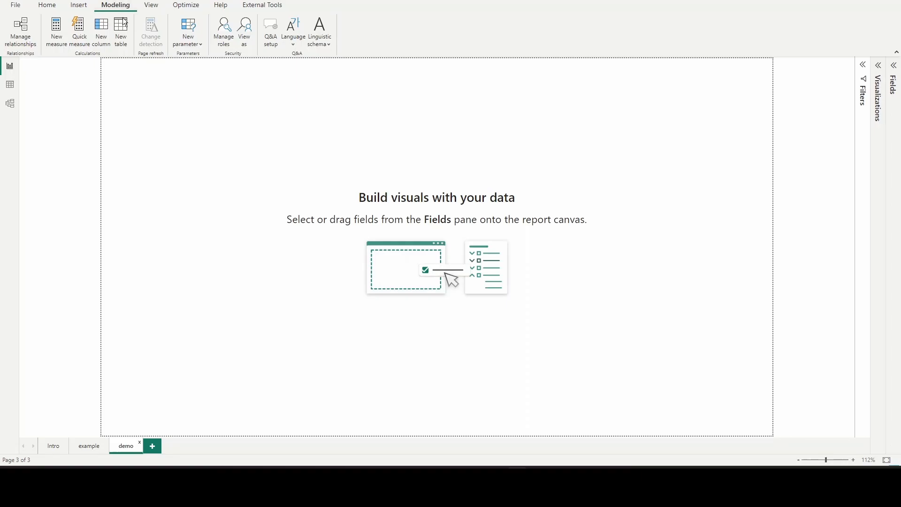
Start a new fields parameter on the demo page and name it Selected Measure
click(202, 47)
click(194, 78)
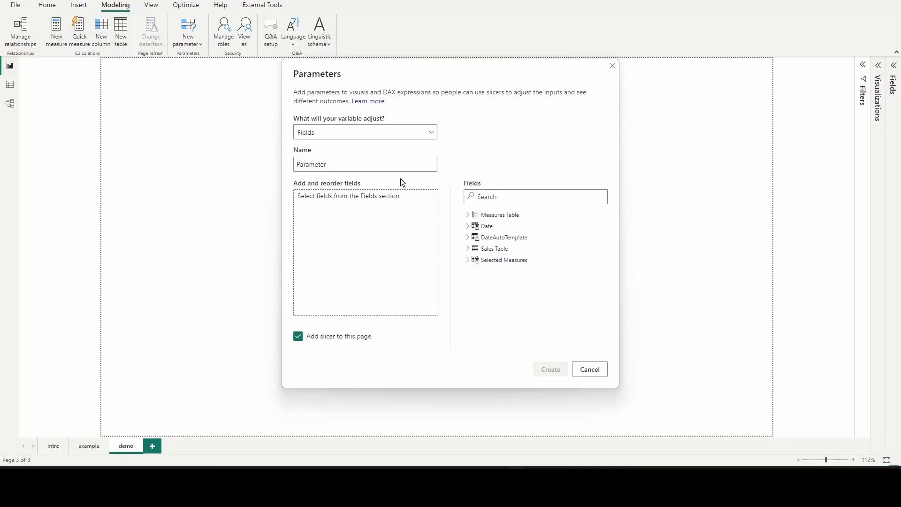
click(335, 164)
double_click(335, 164)
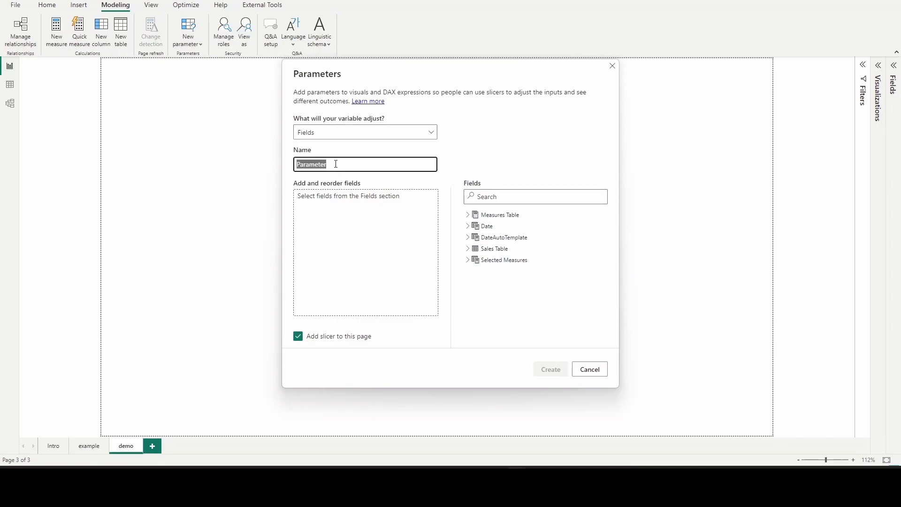
text(Selected Measure)
click(329, 255)
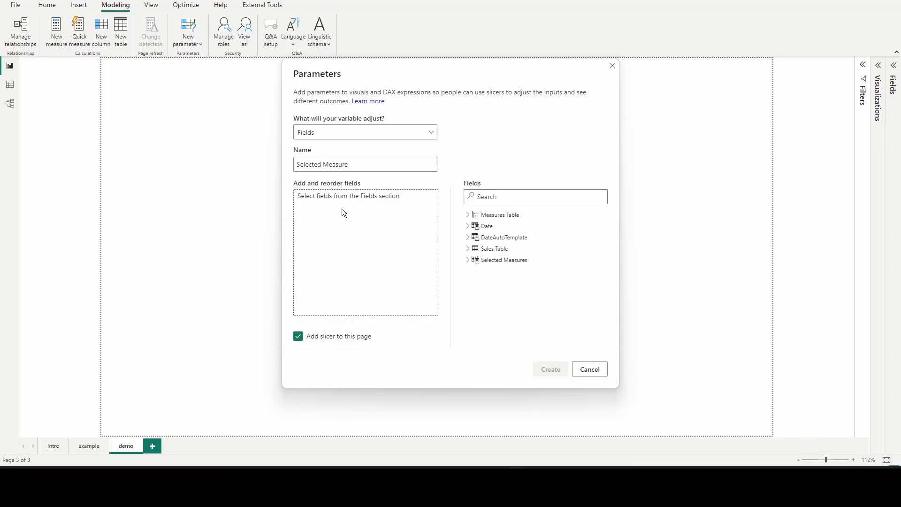
Add the Cost, Revenue and Profit measures from Measures Table to the parameter and create it with a slicer on the page
click(468, 217)
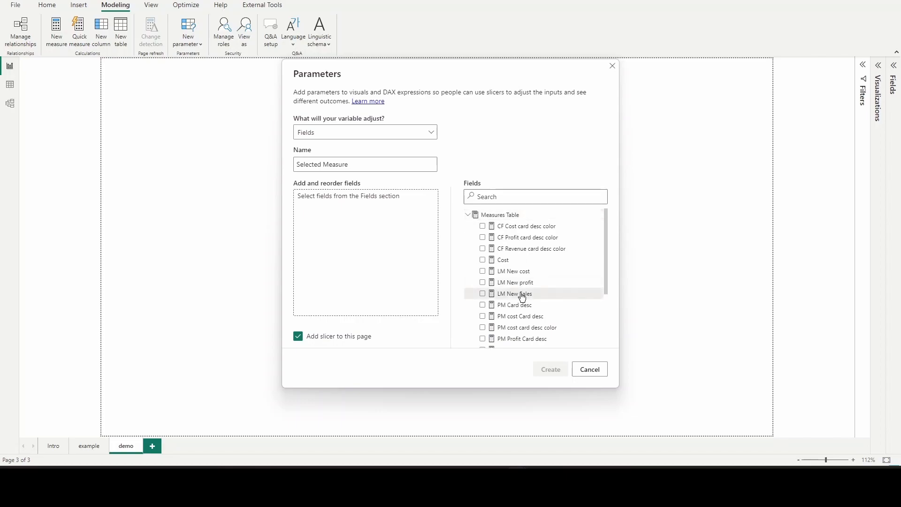
scroll(521, 297, down, 2)
scroll(511, 244, up, 2)
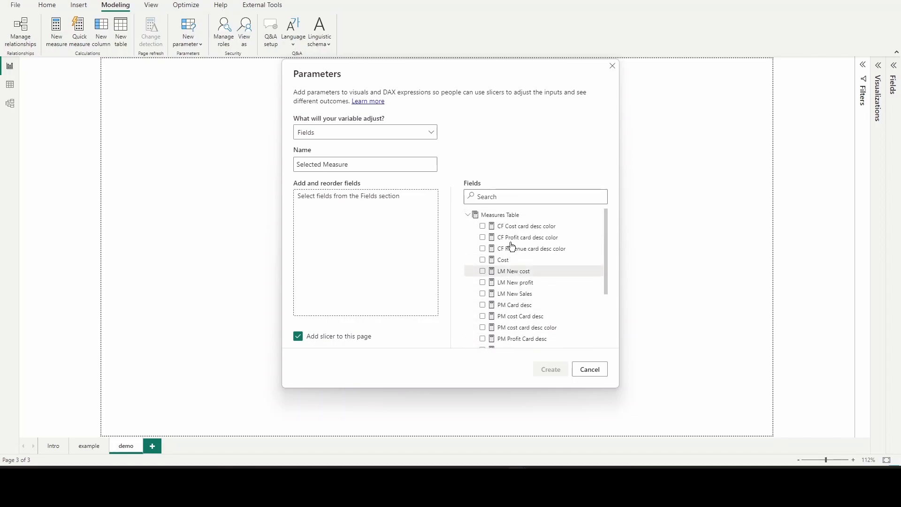
click(482, 260)
scroll(484, 263, down, 2)
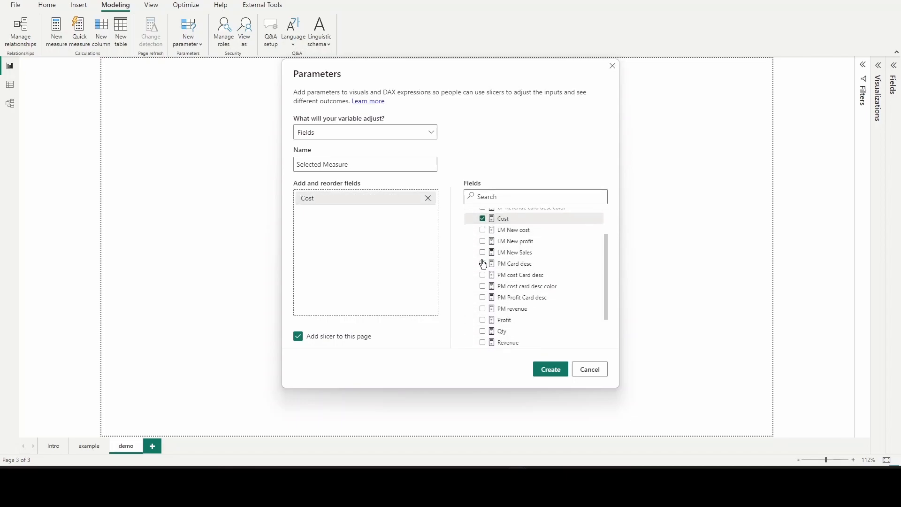
scroll(484, 264, down, 1)
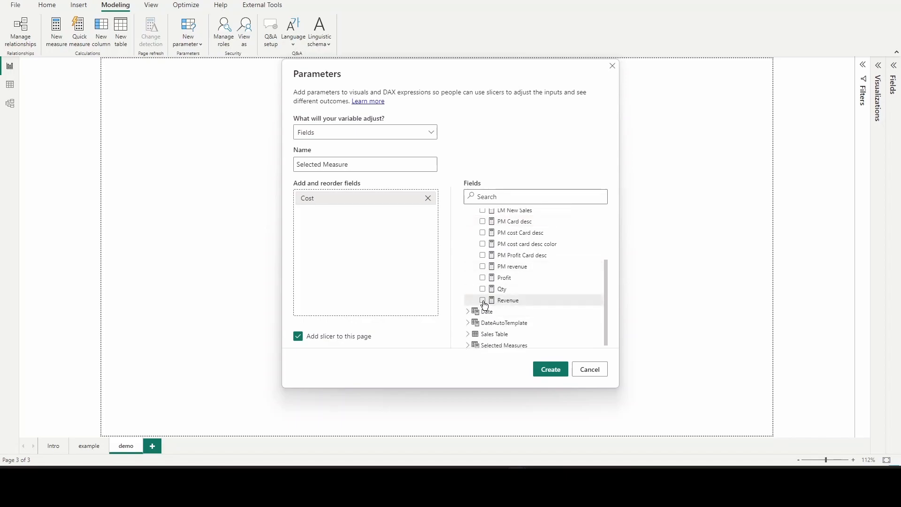
click(483, 301)
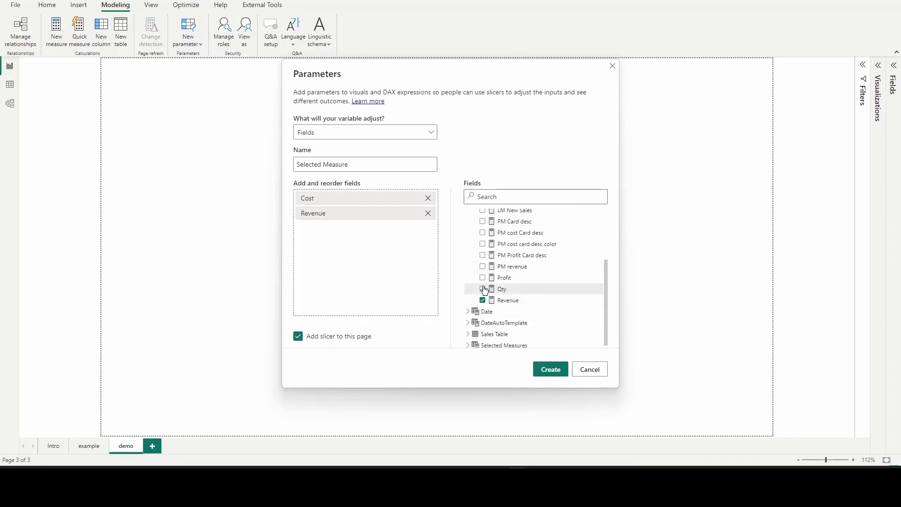
click(483, 279)
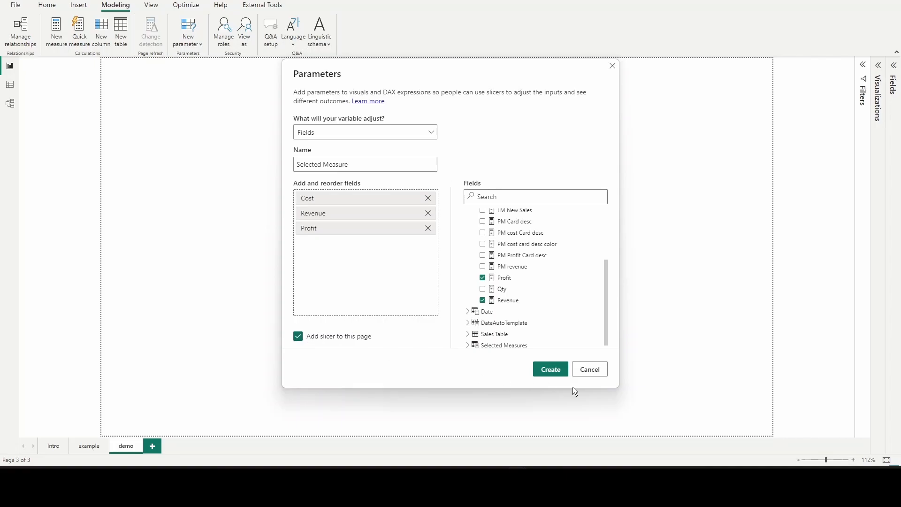
click(548, 371)
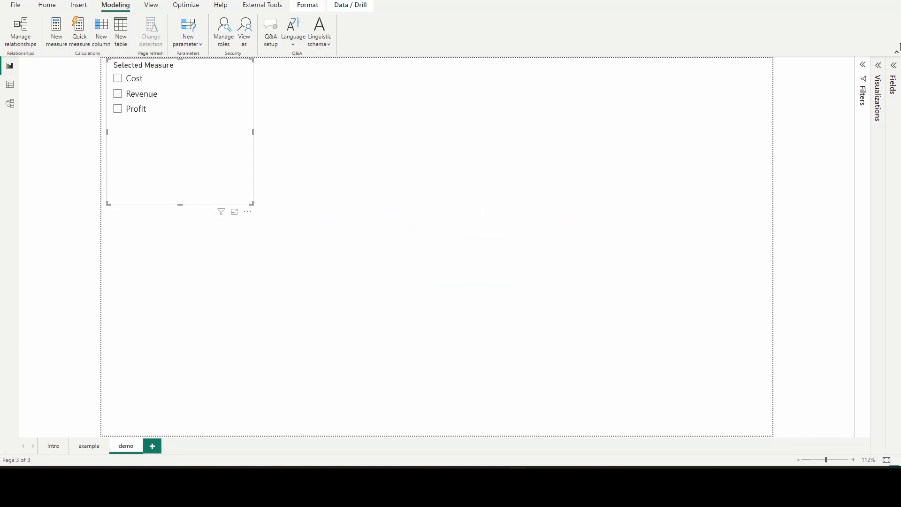
Change the Selected Measure slicer's style to Tile and turn on single select
click(878, 65)
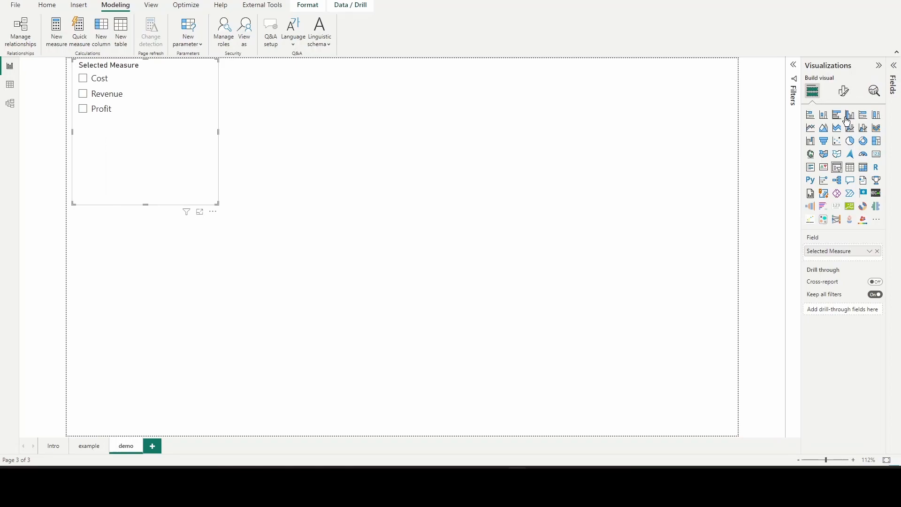
click(844, 92)
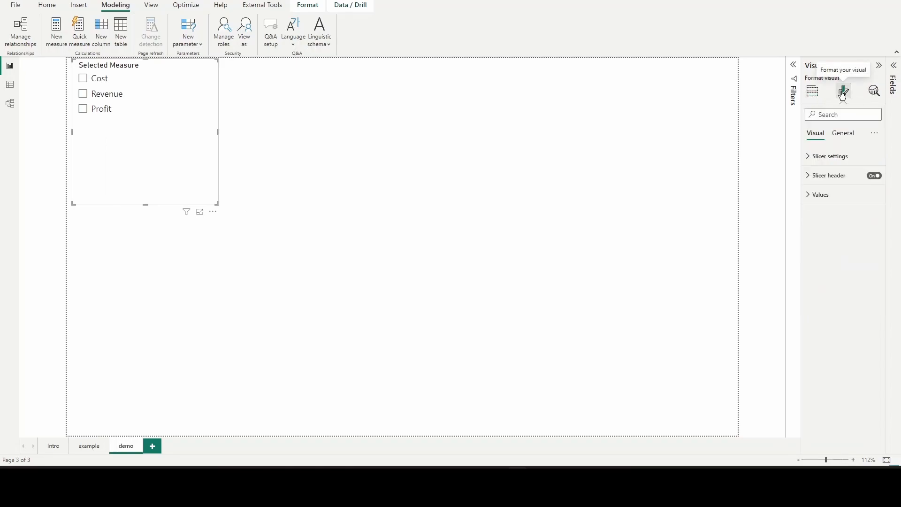
click(847, 158)
click(836, 201)
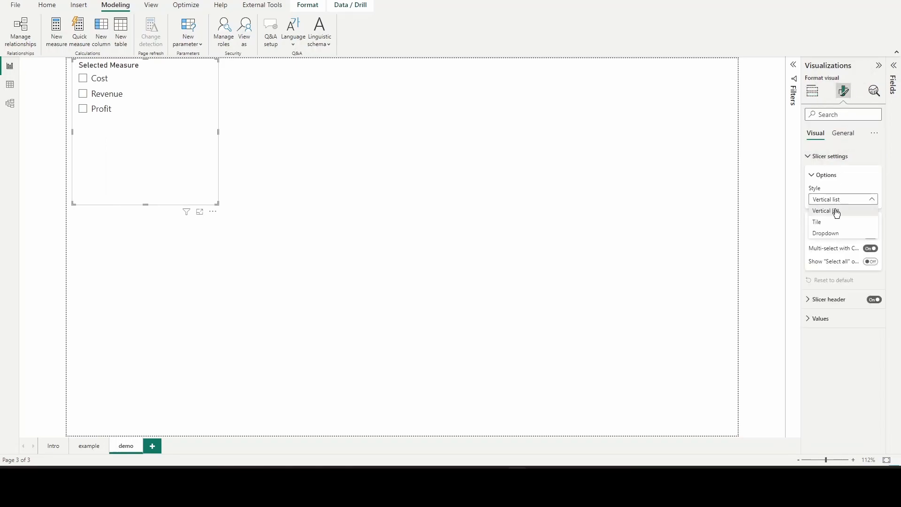
click(826, 223)
click(871, 236)
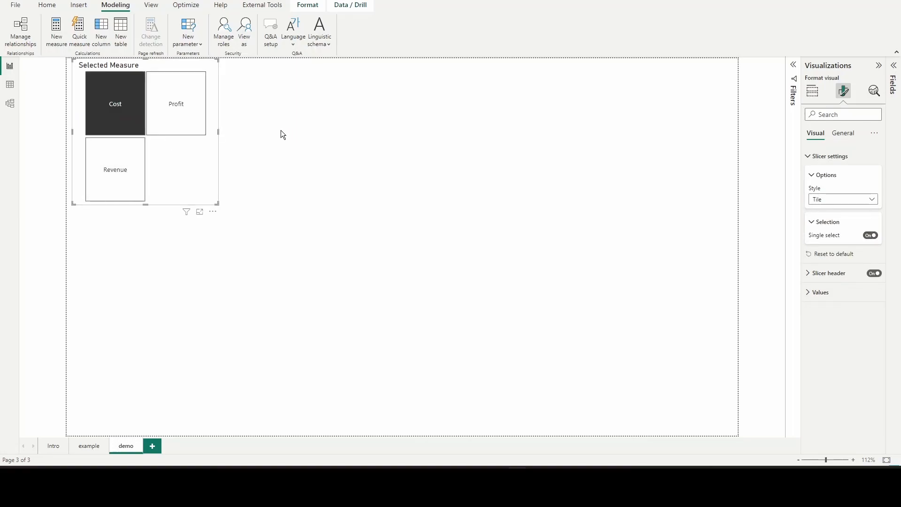
Widen and shorten the slicer so its three tiles sit in one row along the top of the page
drag(219, 132, 374, 143)
drag(226, 204, 279, 106)
click(340, 180)
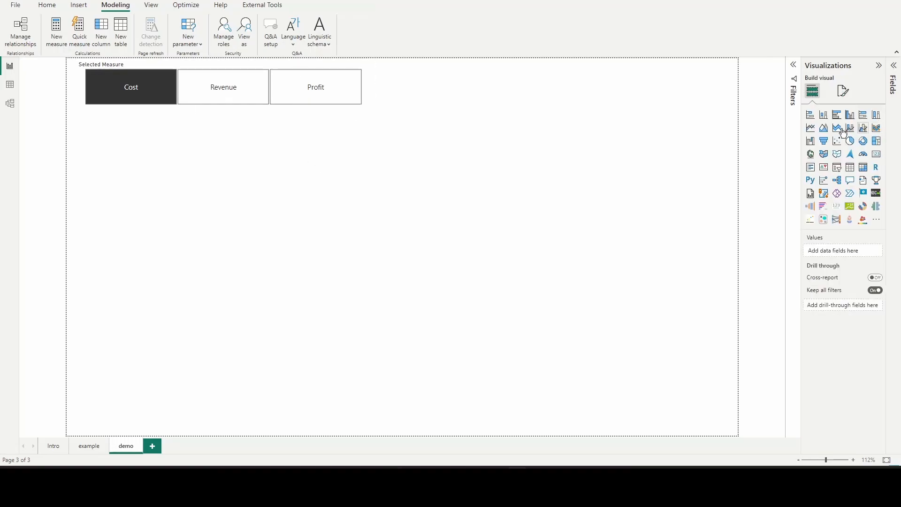
Add an enlarged stacked column chart below the slicer with Month from the Date table on its X-axis
click(823, 118)
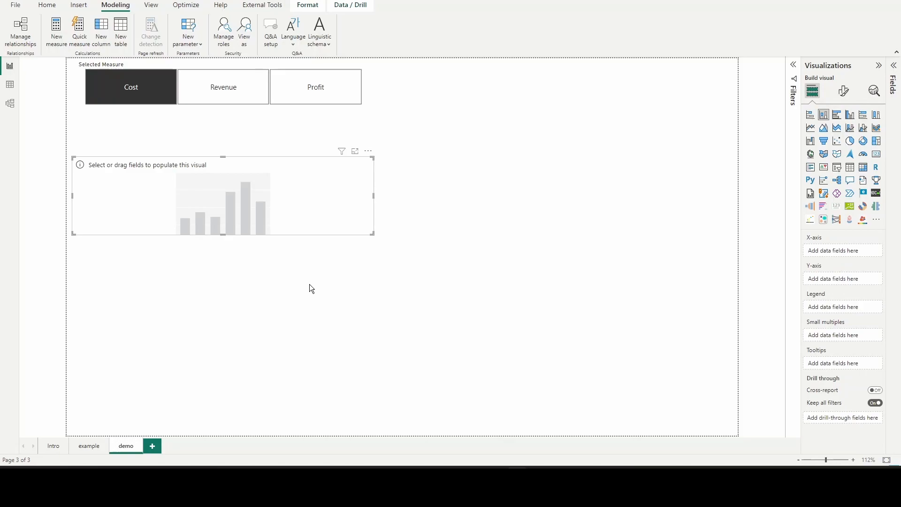
drag(371, 233, 459, 286)
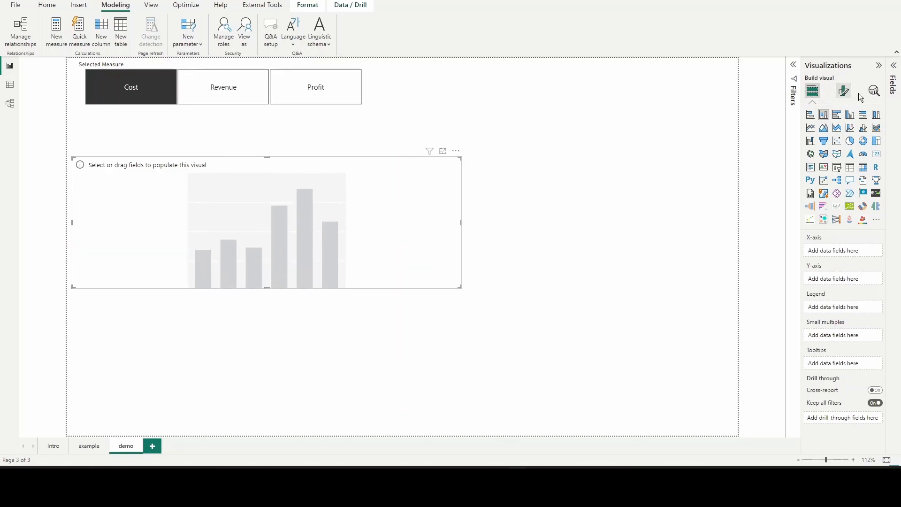
click(892, 70)
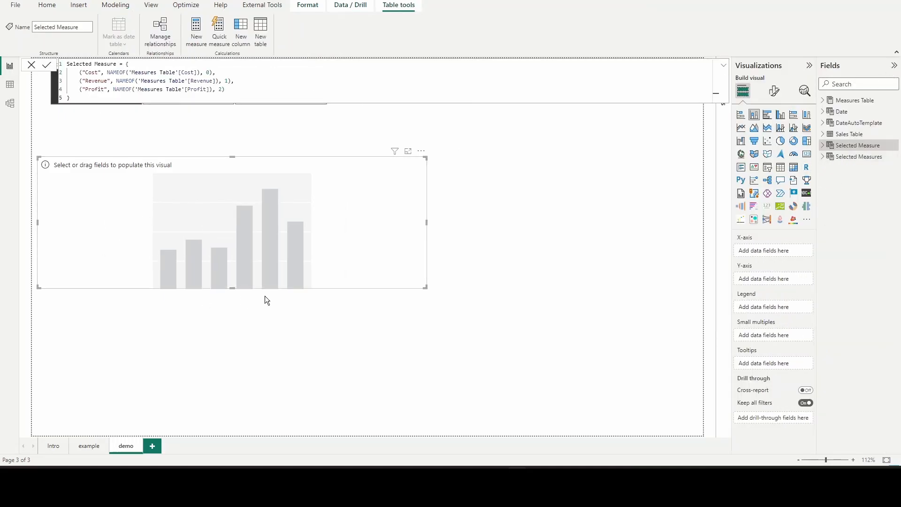
click(824, 111)
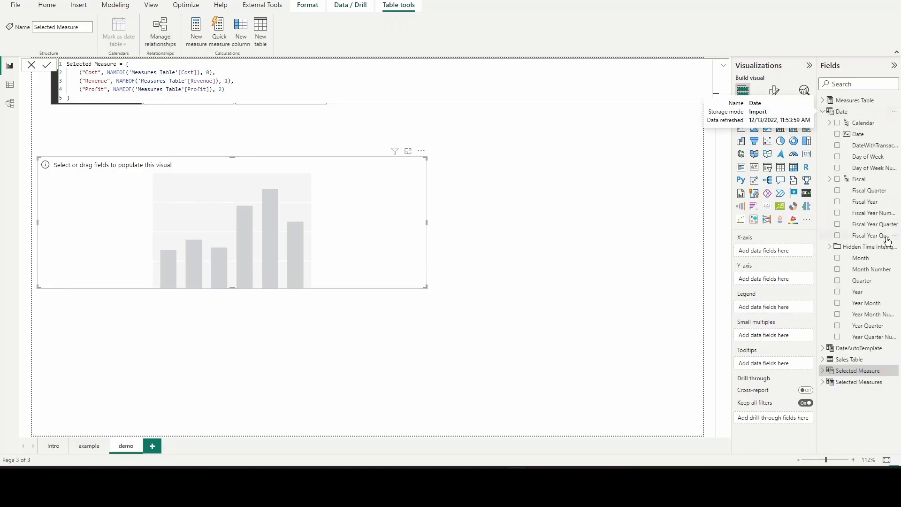
drag(864, 261, 785, 266)
drag(778, 249, 779, 251)
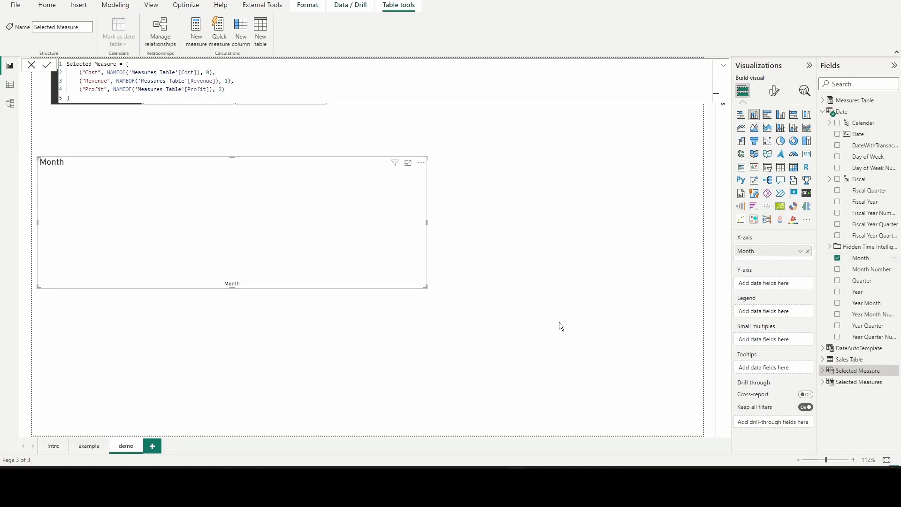
Put the Selected Measure parameter on the column chart's Y-axis and turn on the chart's data labels
click(823, 372)
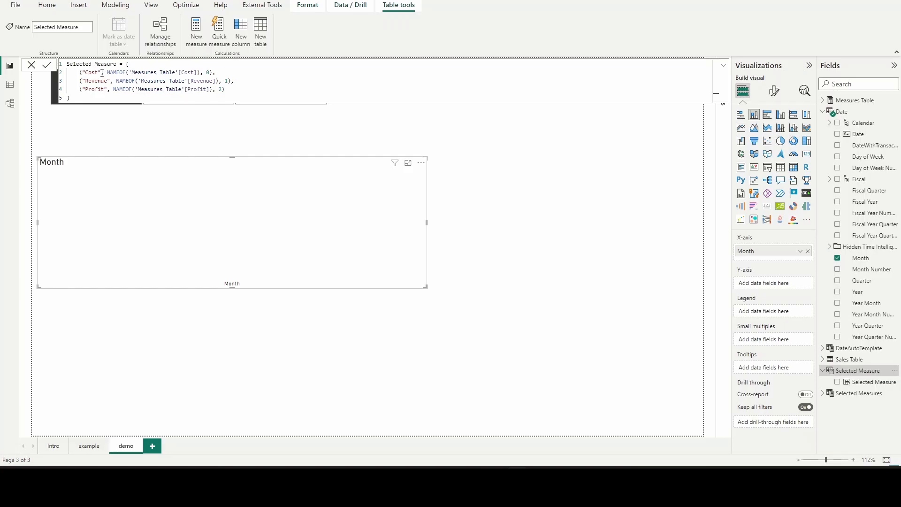
click(32, 65)
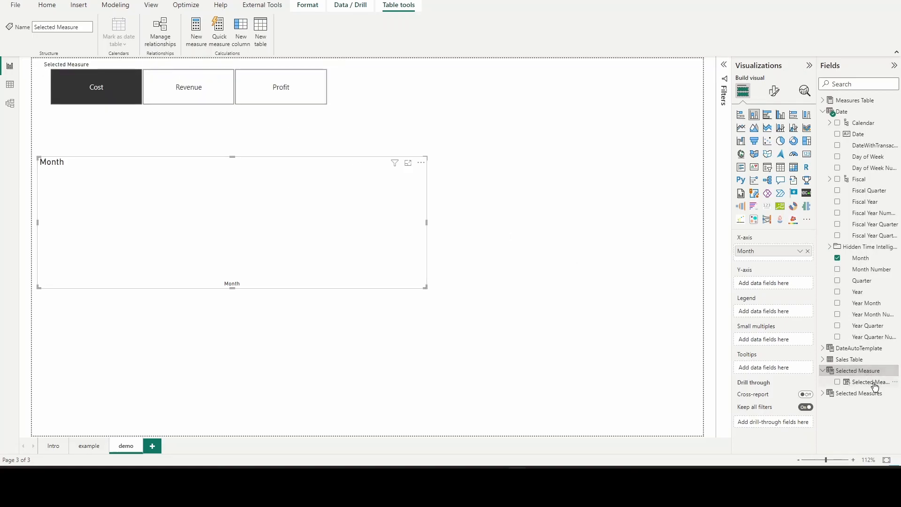
drag(876, 386, 792, 287)
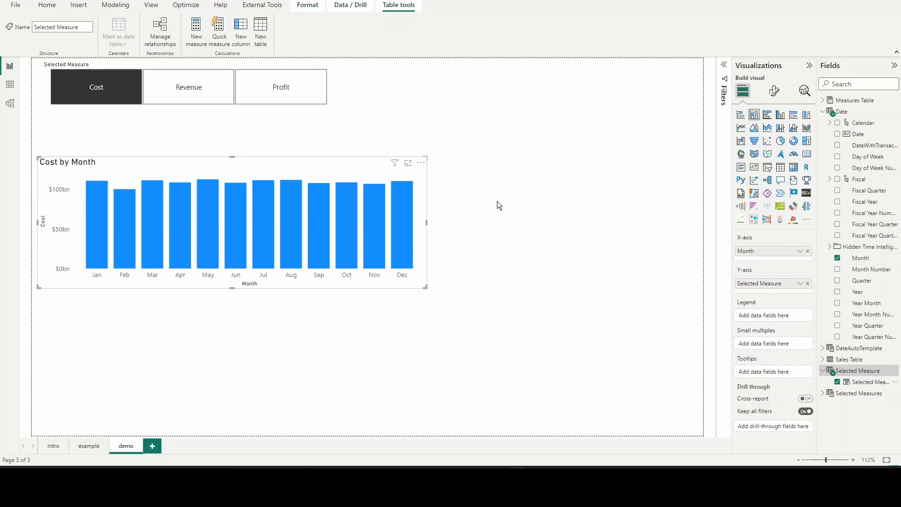
click(775, 90)
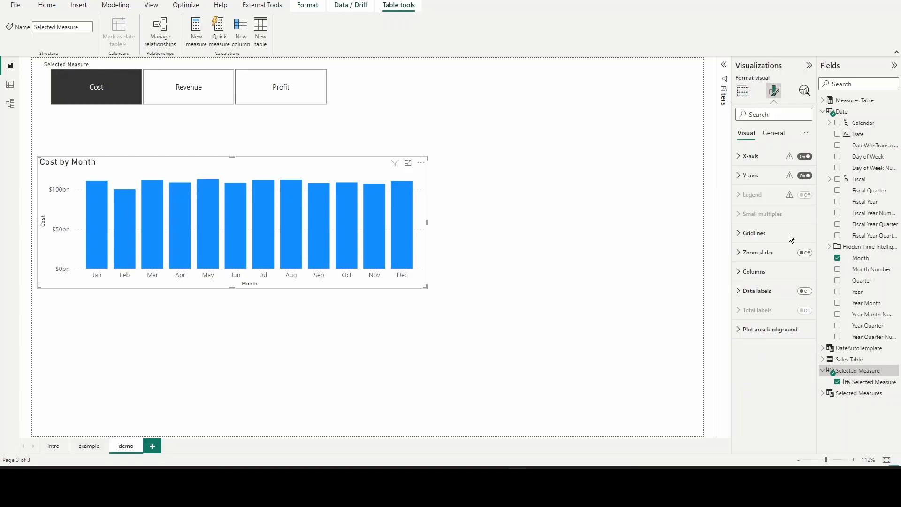
click(804, 292)
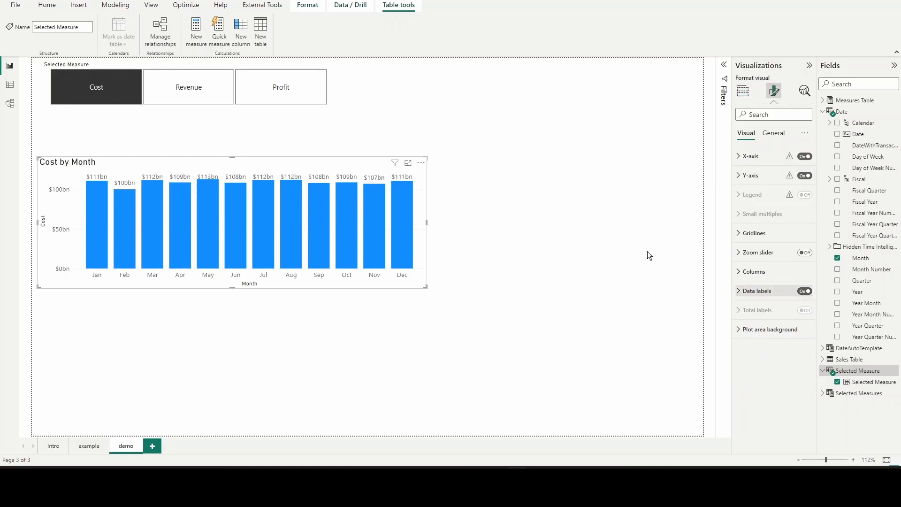
Test the slicer by switching the column chart repeatedly between Revenue, Profit and Cost, ending on Profit
mouse_move(343, 231)
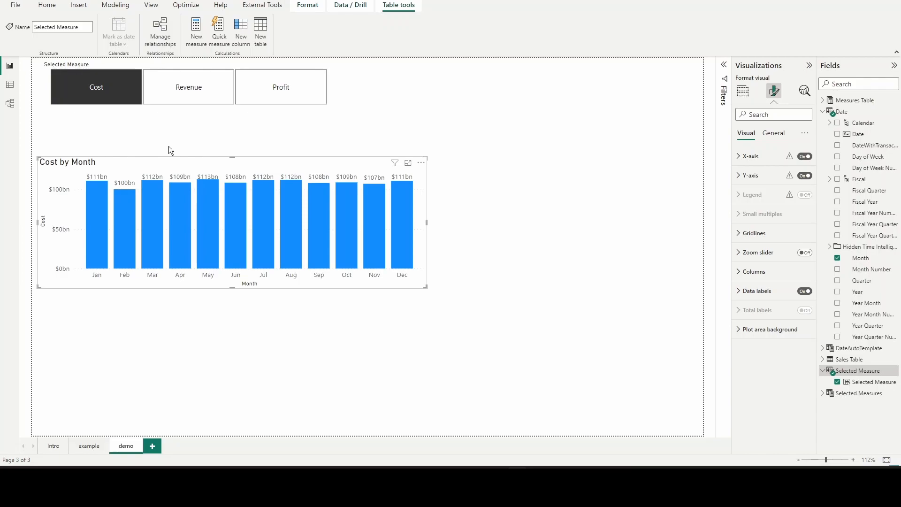
click(184, 96)
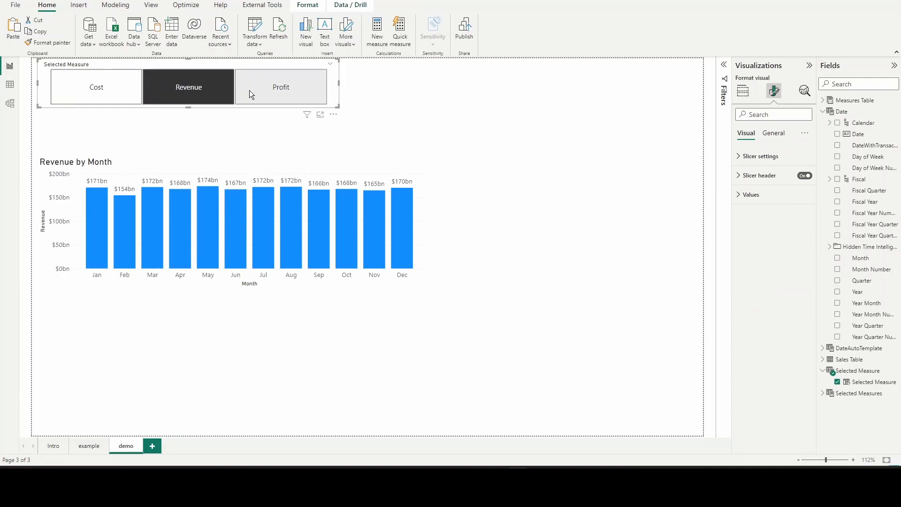
click(273, 91)
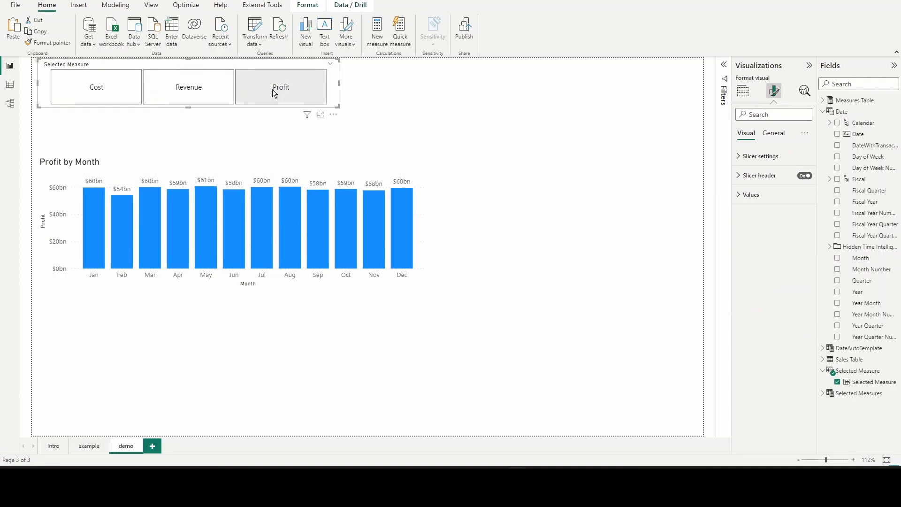
click(201, 97)
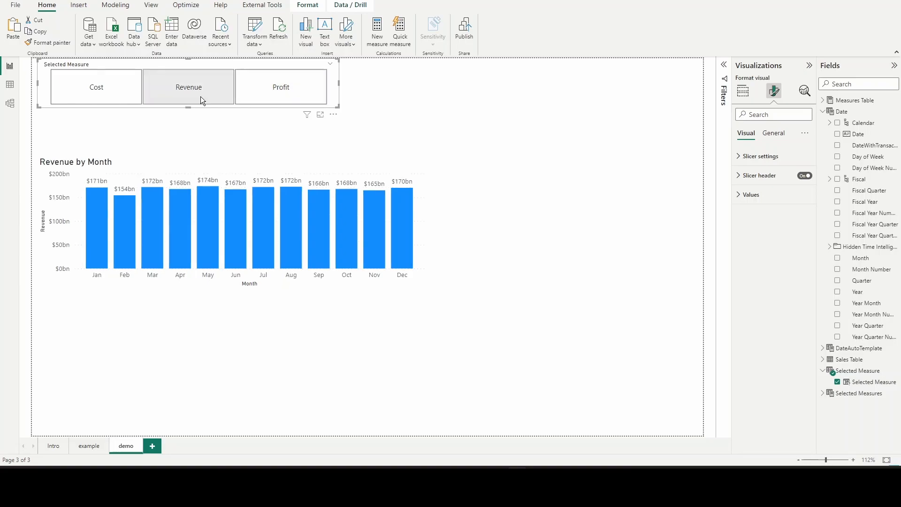
click(287, 91)
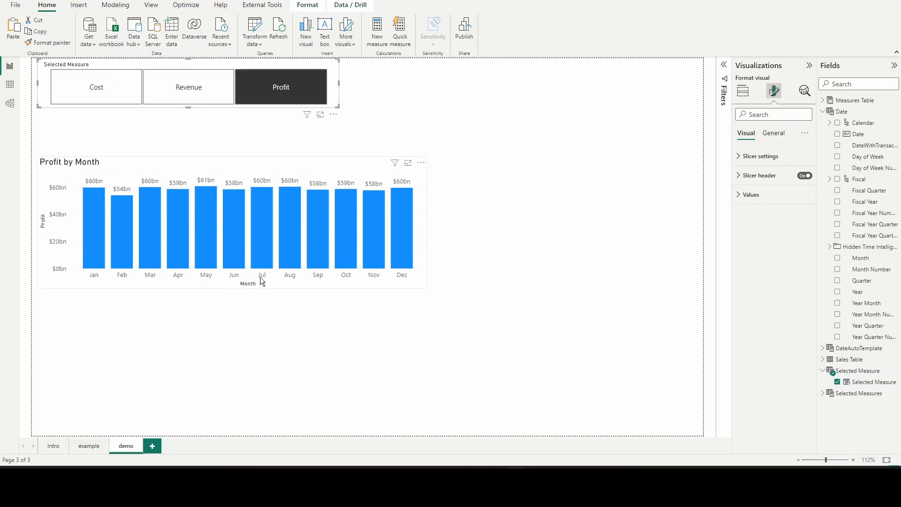
click(100, 87)
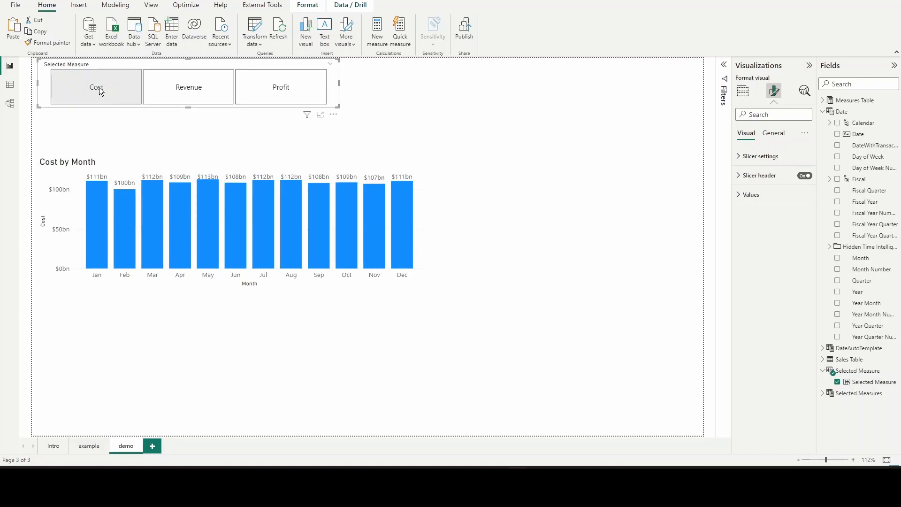
click(184, 95)
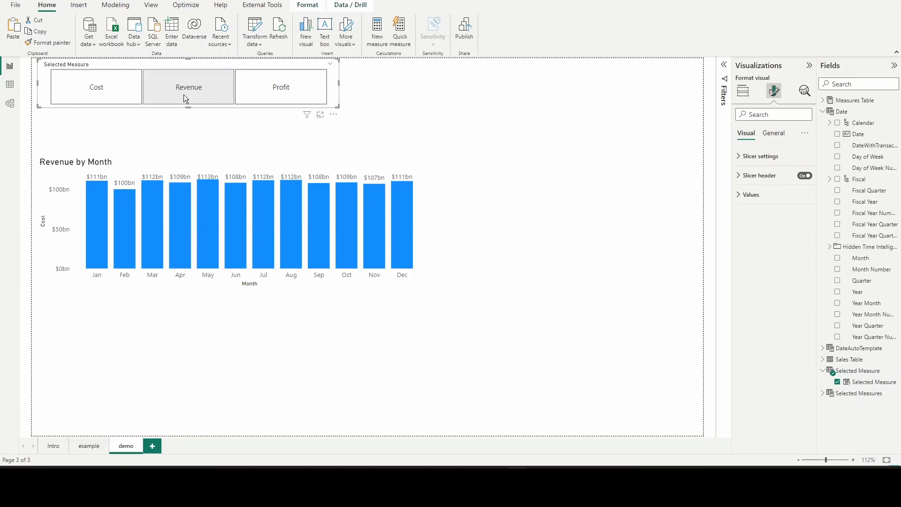
click(300, 93)
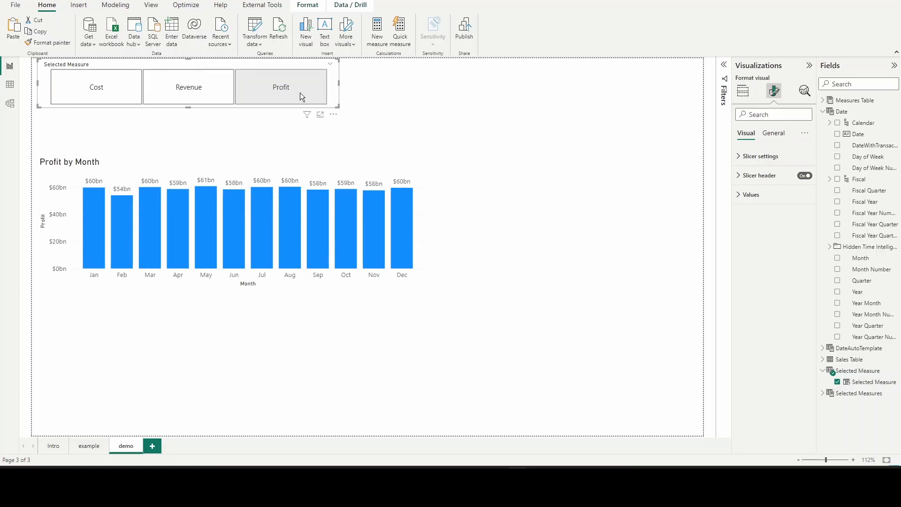
click(192, 91)
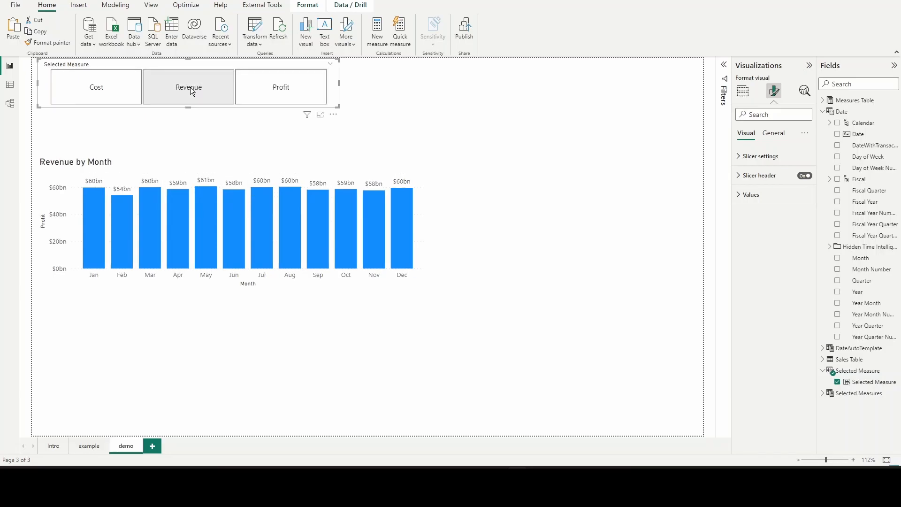
click(113, 86)
click(281, 89)
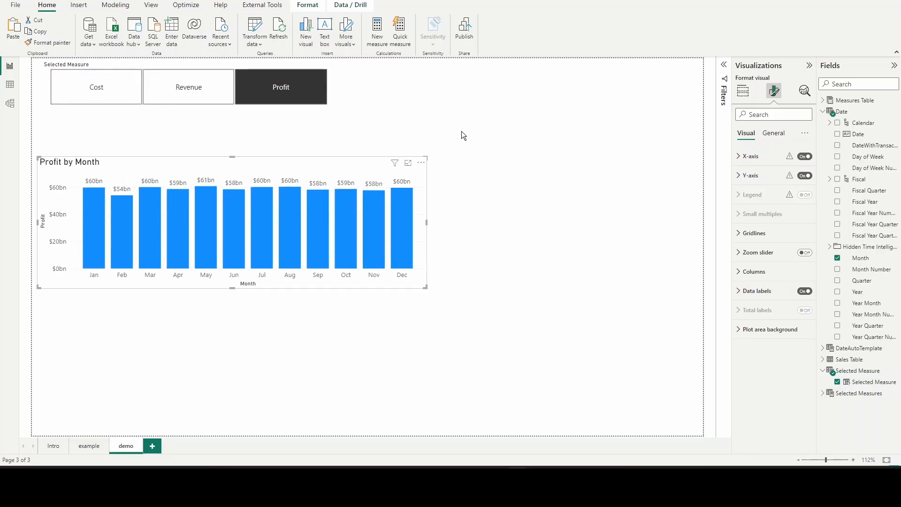